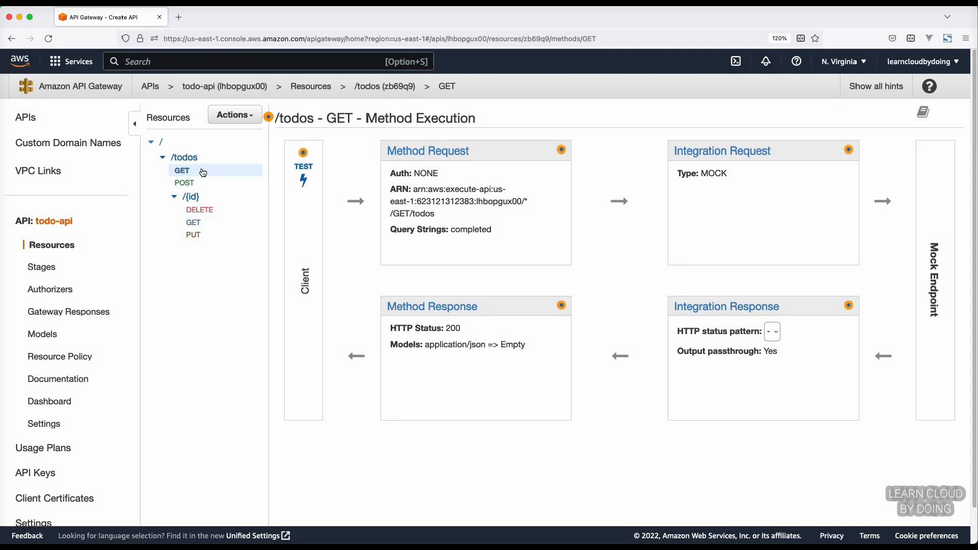
# Deploy the todo-api to a new stage named production
pyautogui.click(238, 118)
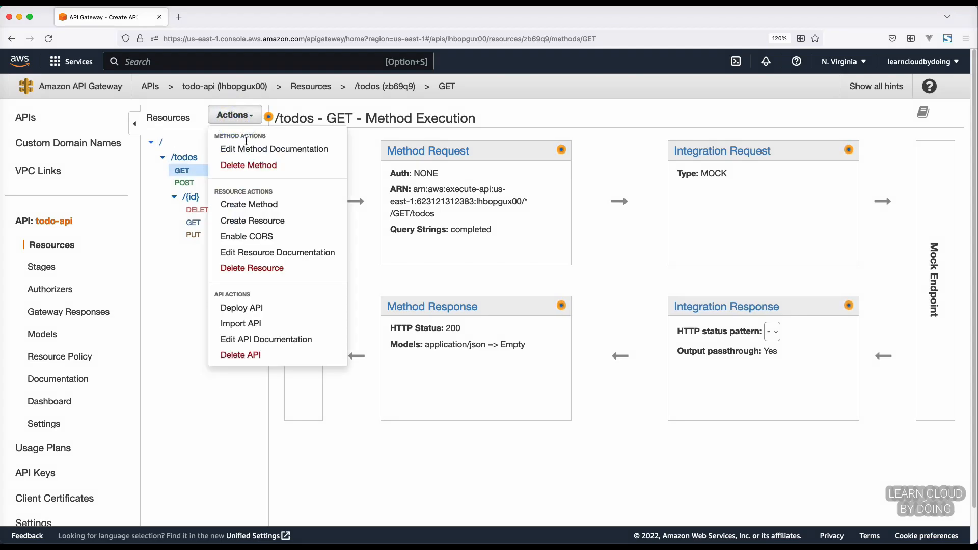
pyautogui.click(263, 307)
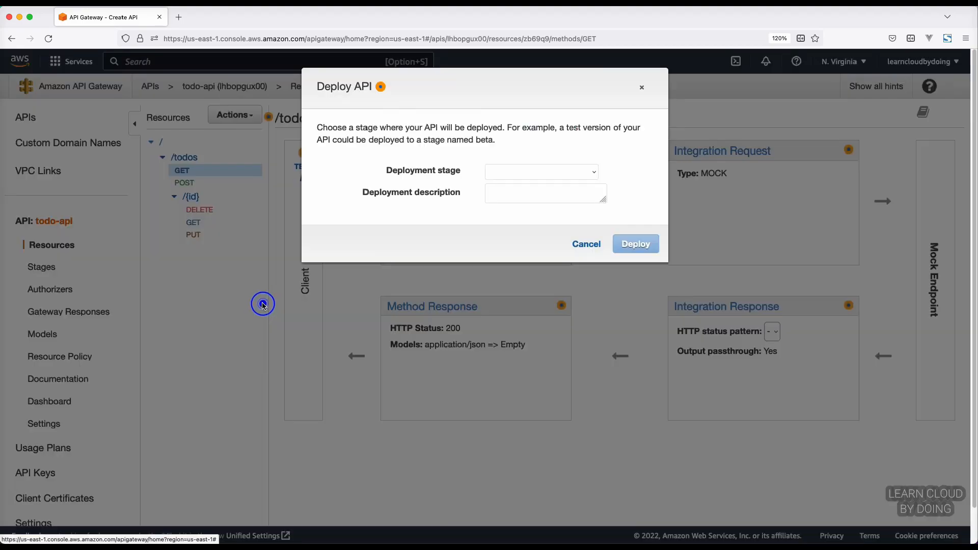
pyautogui.click(545, 169)
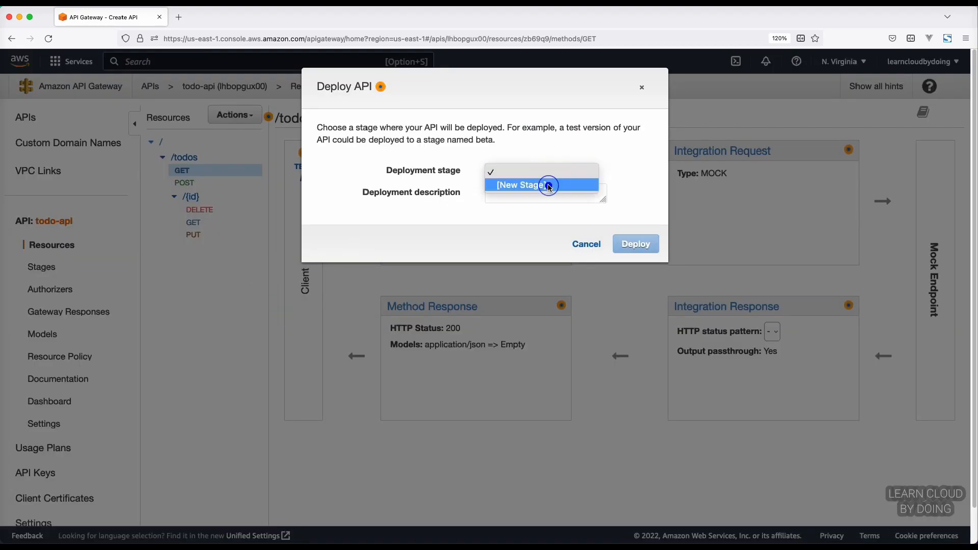
pyautogui.click(548, 186)
pyautogui.click(549, 193)
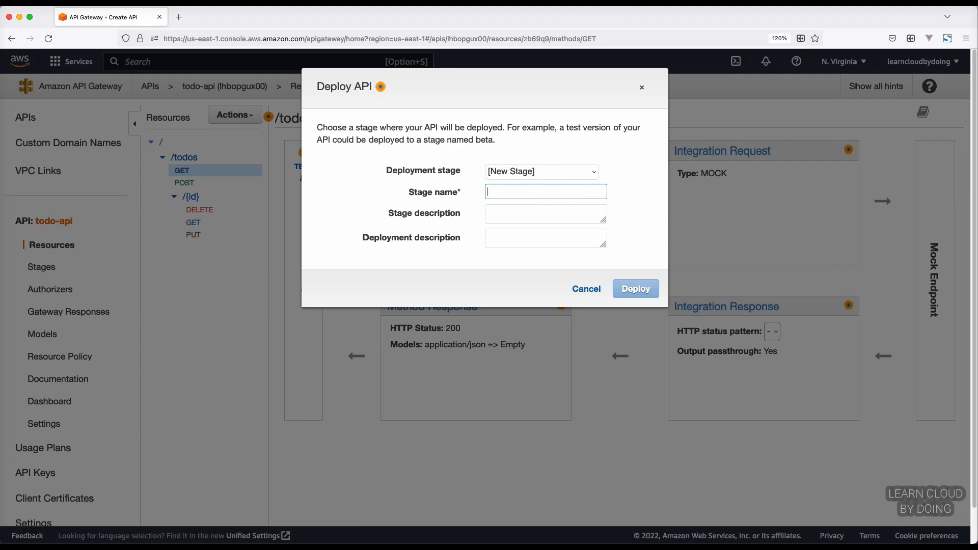
pyautogui.write('production')
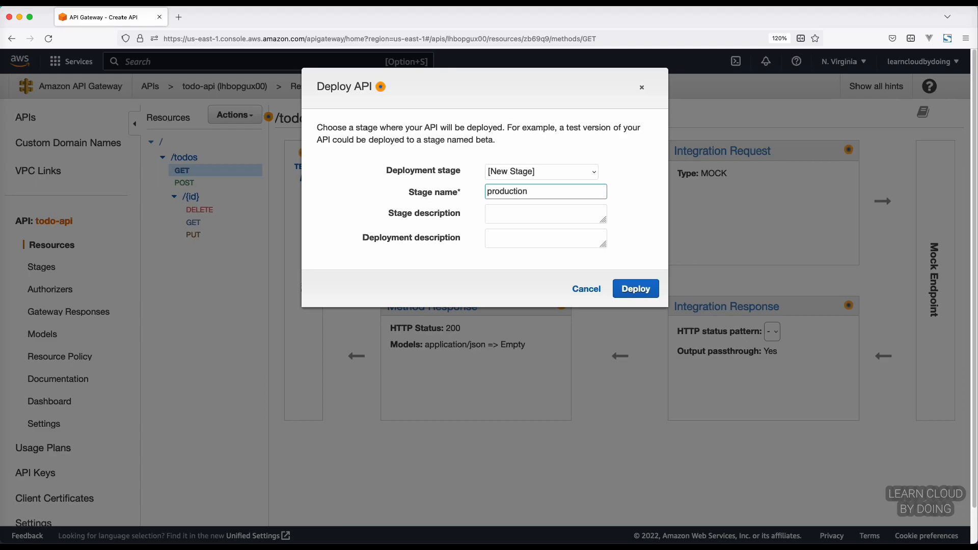
pyautogui.click(628, 288)
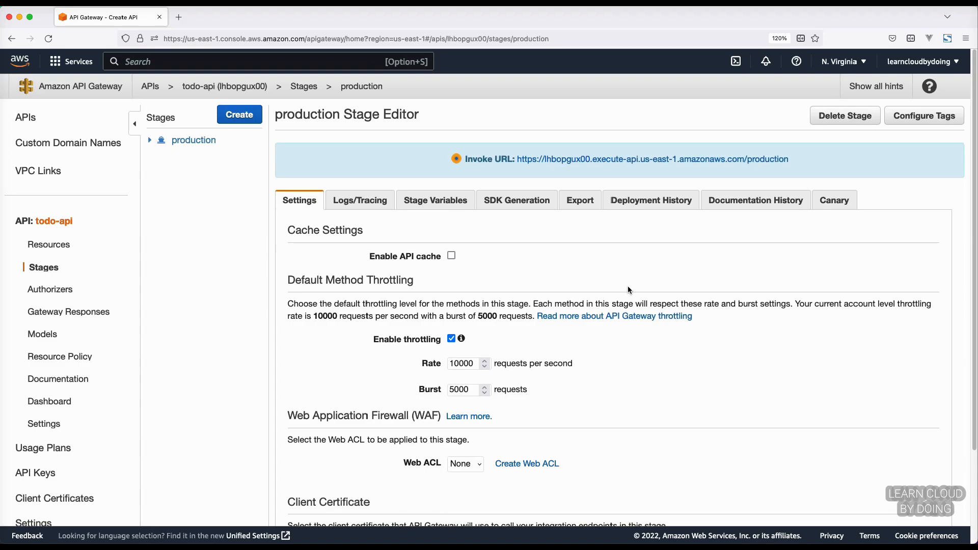
# Create a canary on the production stage with 50% of requests directed to it, and open the stage's deployment history
pyautogui.click(840, 204)
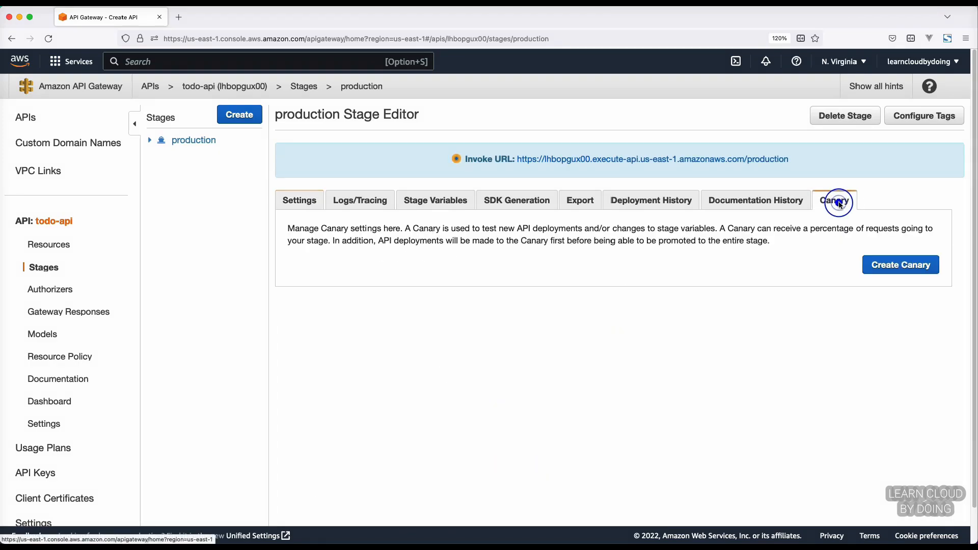
pyautogui.click(890, 265)
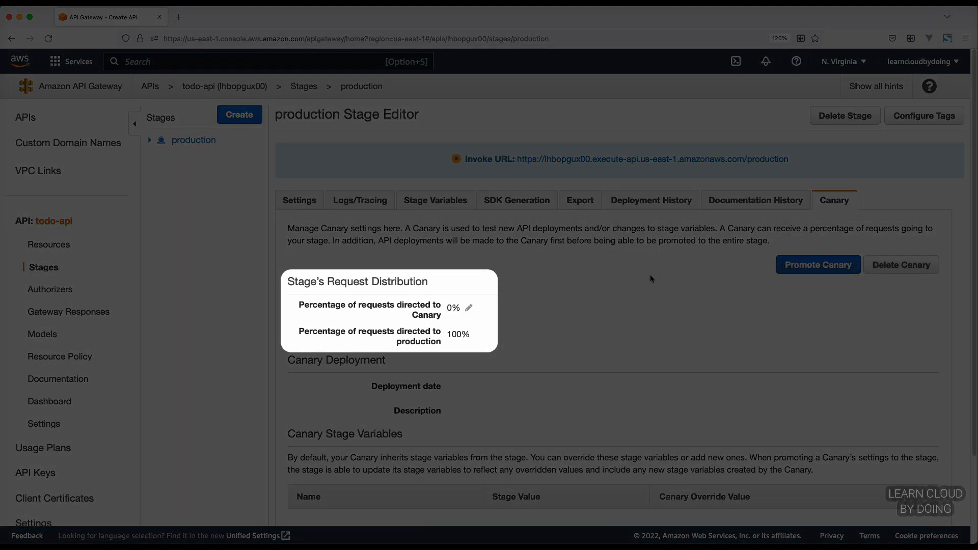
pyautogui.click(469, 308)
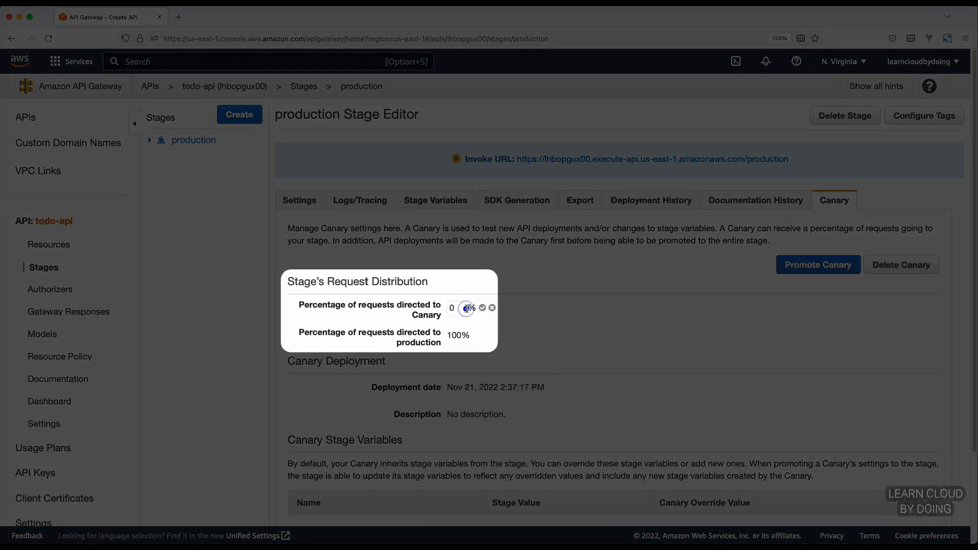
pyautogui.doubleClick(463, 308)
pyautogui.write('50')
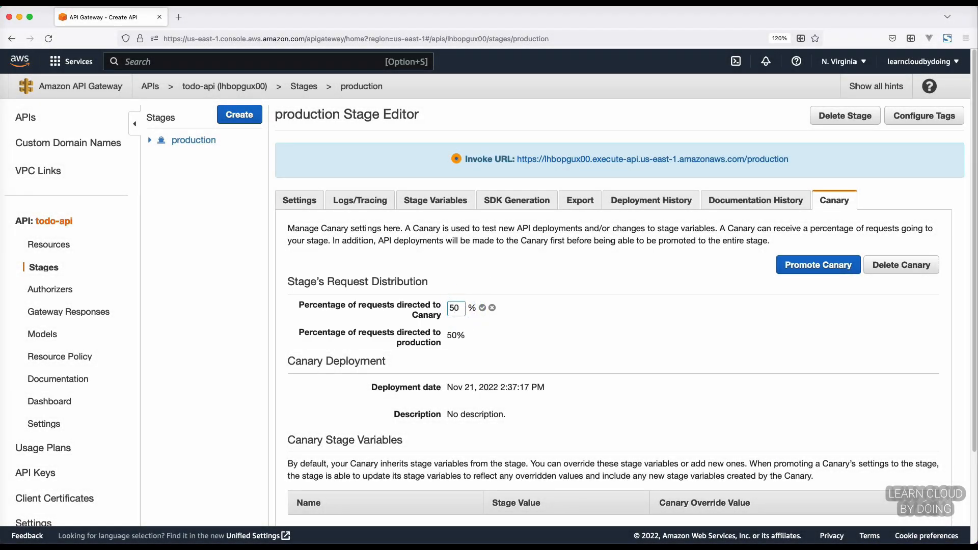
pyautogui.click(482, 309)
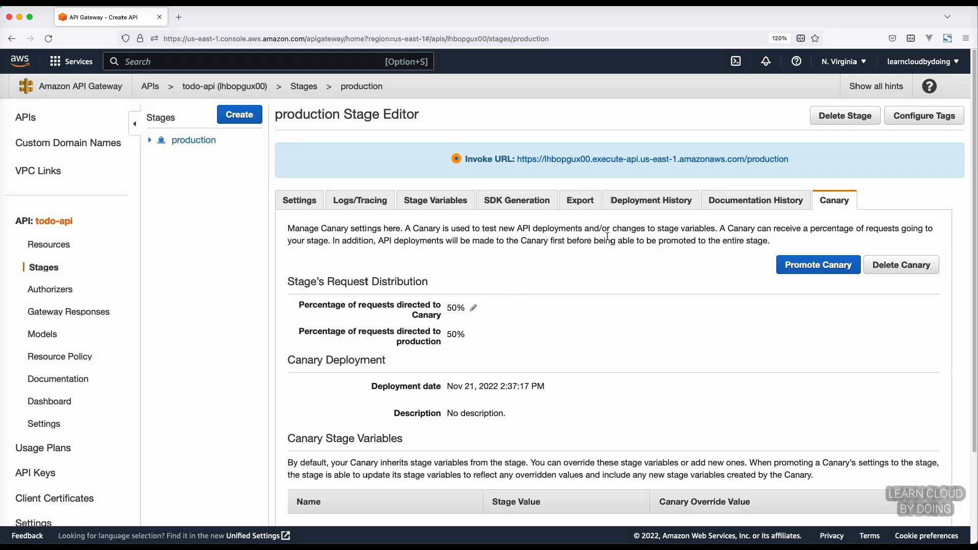
pyautogui.click(641, 206)
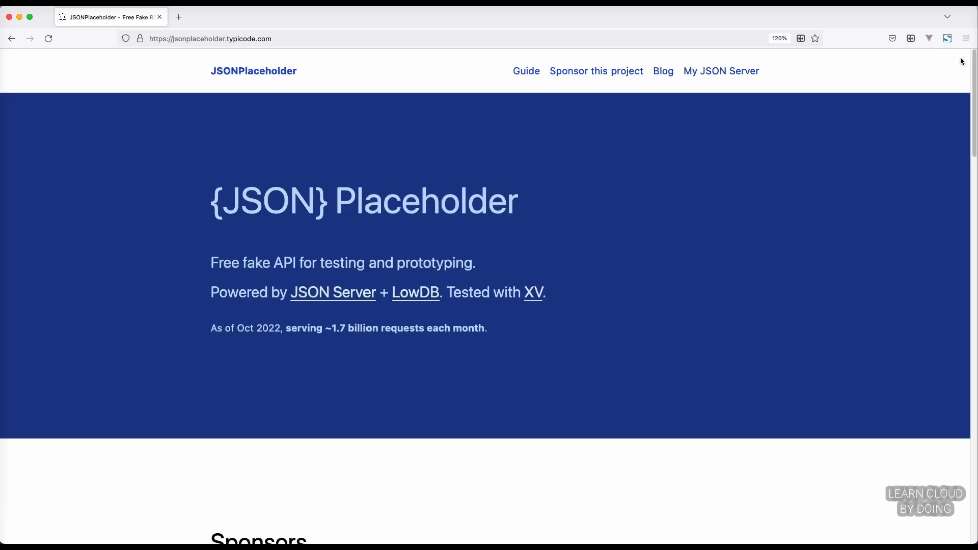
# Examine the JSONPlaceholder website and the todo records returned by its /todos endpoint
pyautogui.scroll(-3, 962, 61)
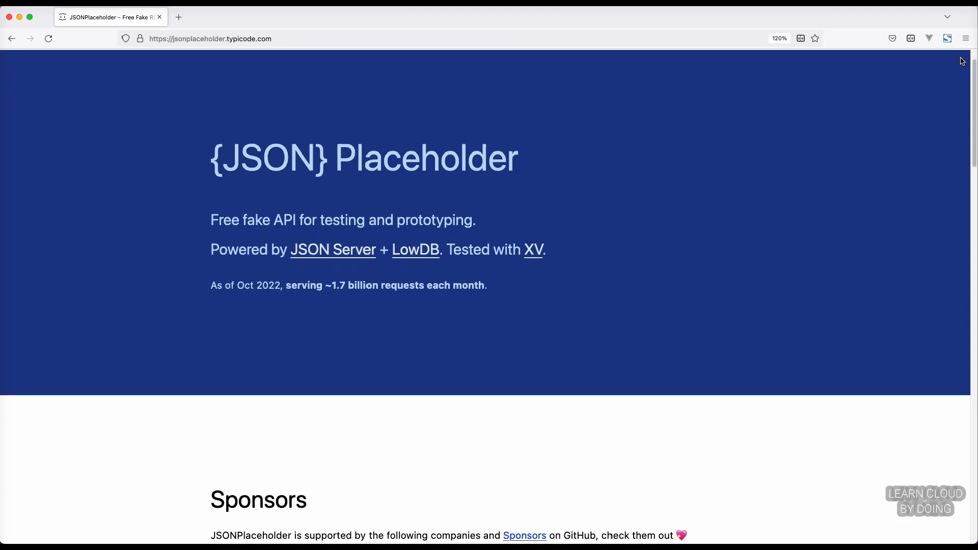
pyautogui.scroll(-15, 962, 61)
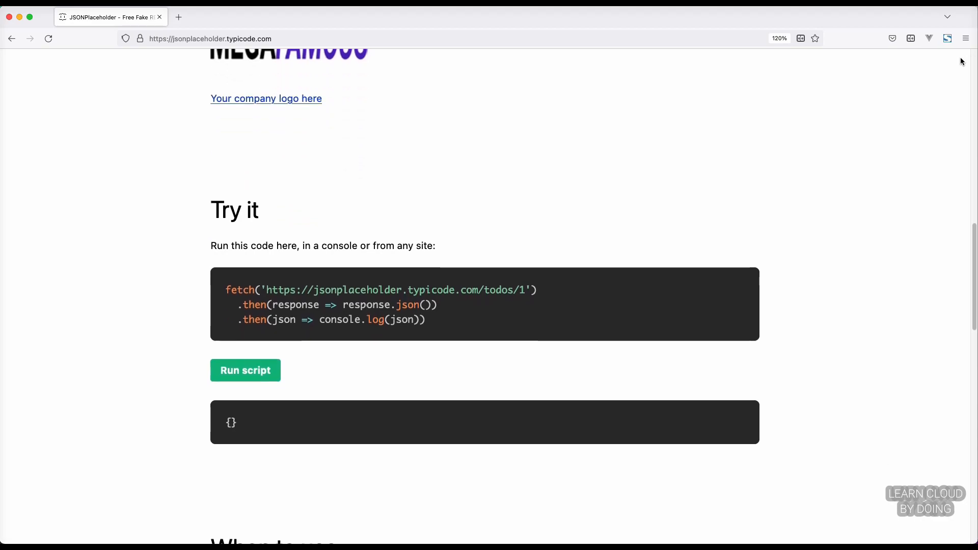
pyautogui.scroll(-8, 962, 62)
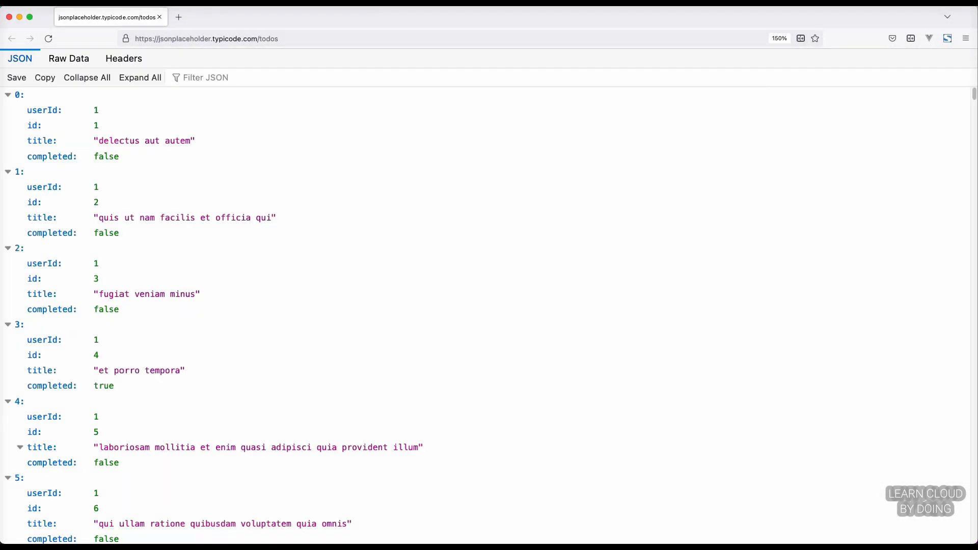
pyautogui.scroll(-20, 489, 306)
pyautogui.scroll(-20, 489, 305)
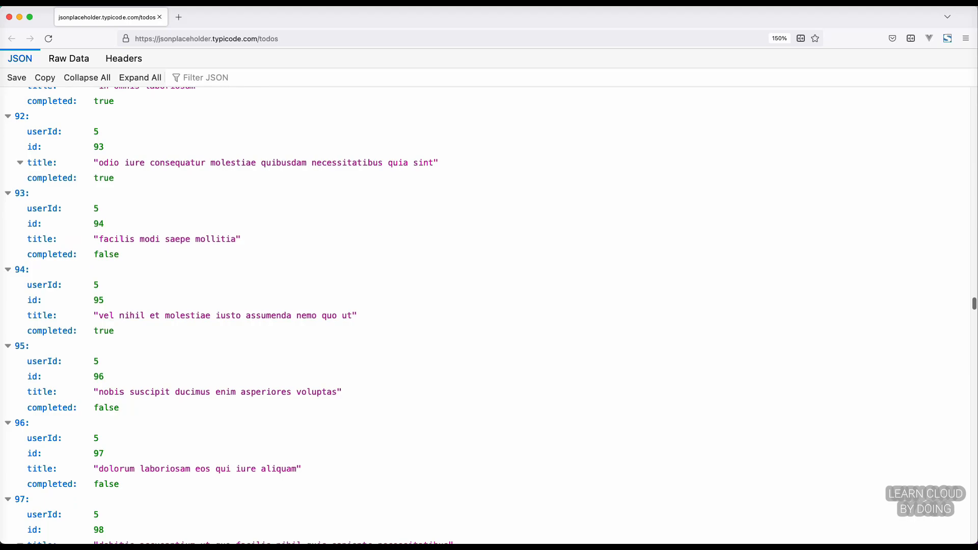
pyautogui.scroll(-10, 490, 306)
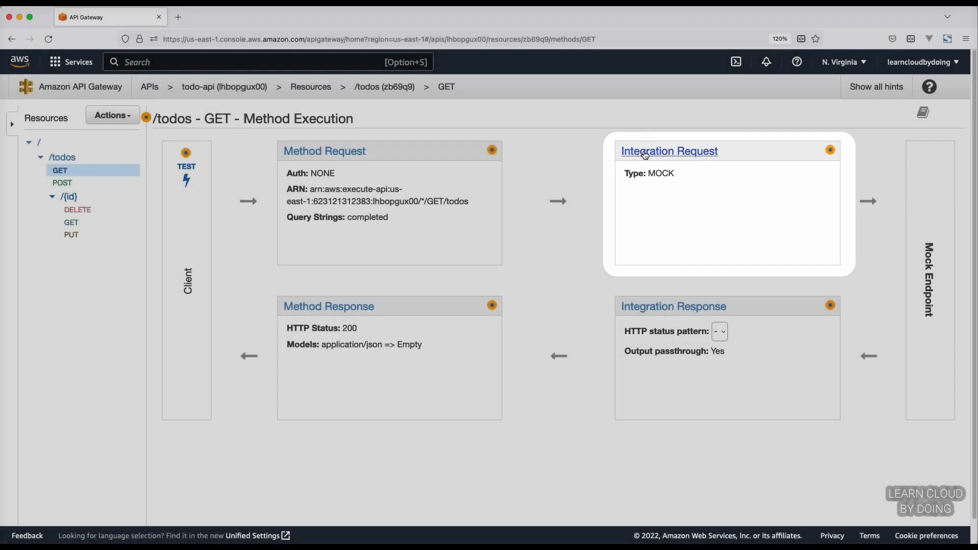
pyautogui.click(644, 152)
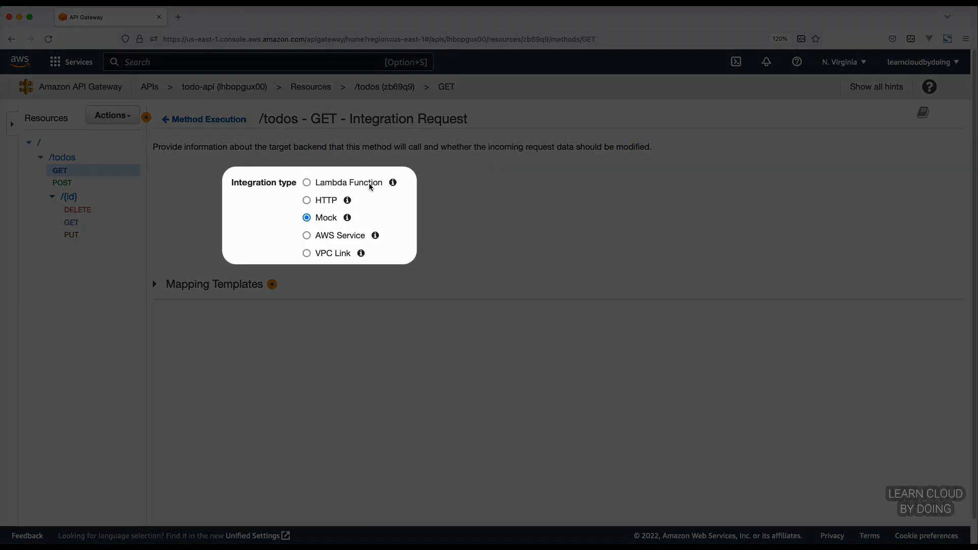
pyautogui.click(325, 200)
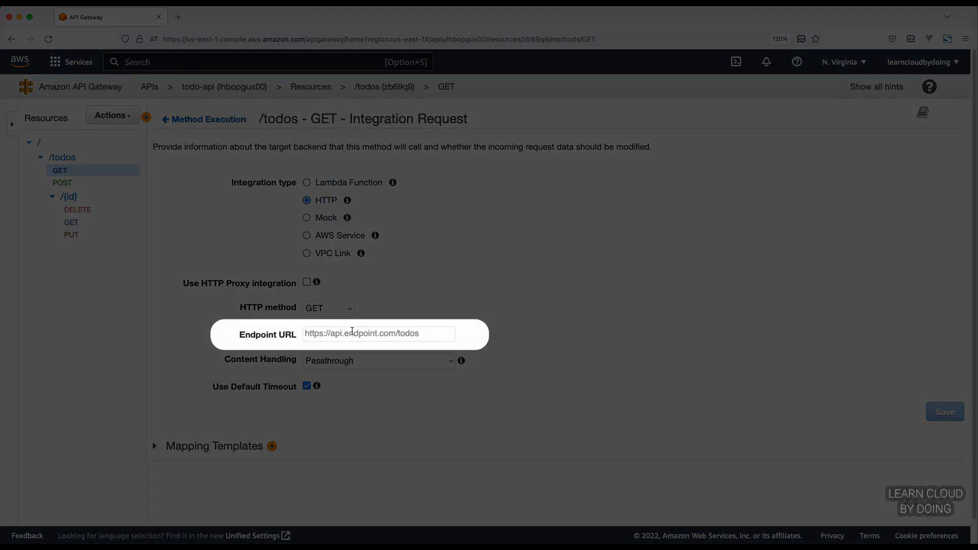
pyautogui.click(352, 332)
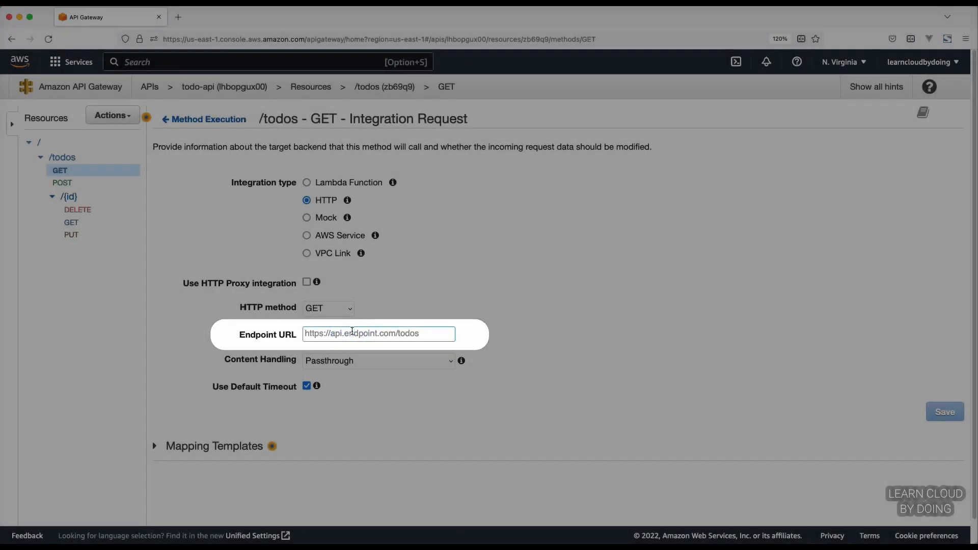
pyautogui.write('https://jsonplaceholder.typicode.com/todos')
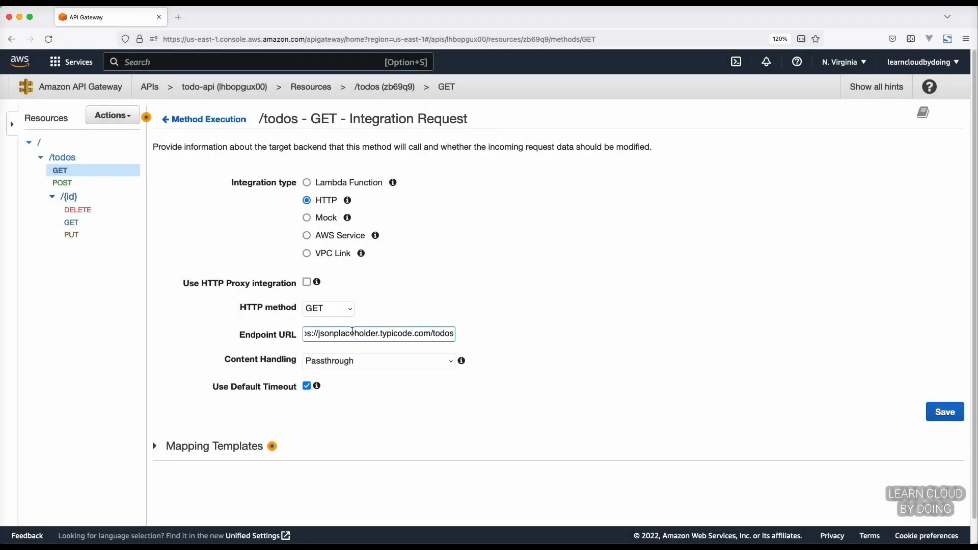
pyautogui.click(940, 412)
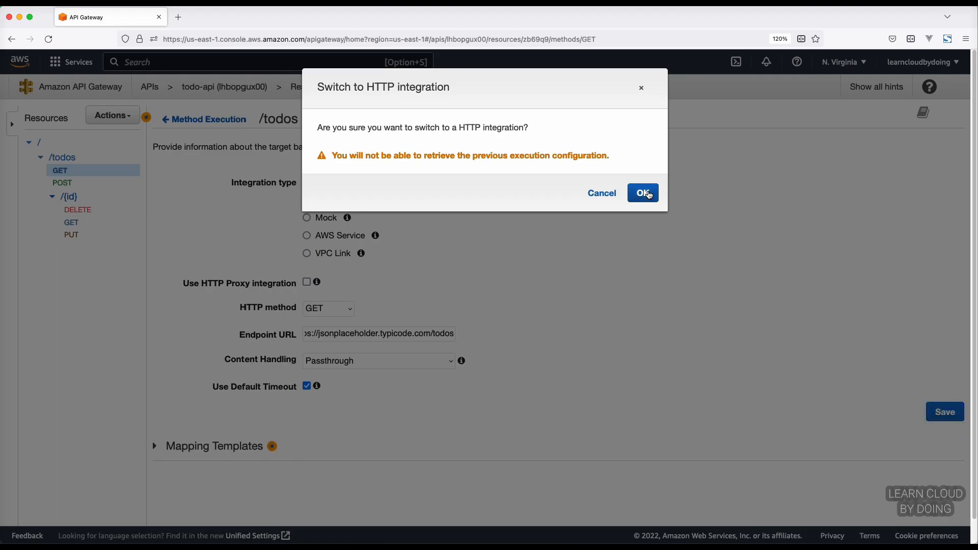
pyautogui.click(643, 193)
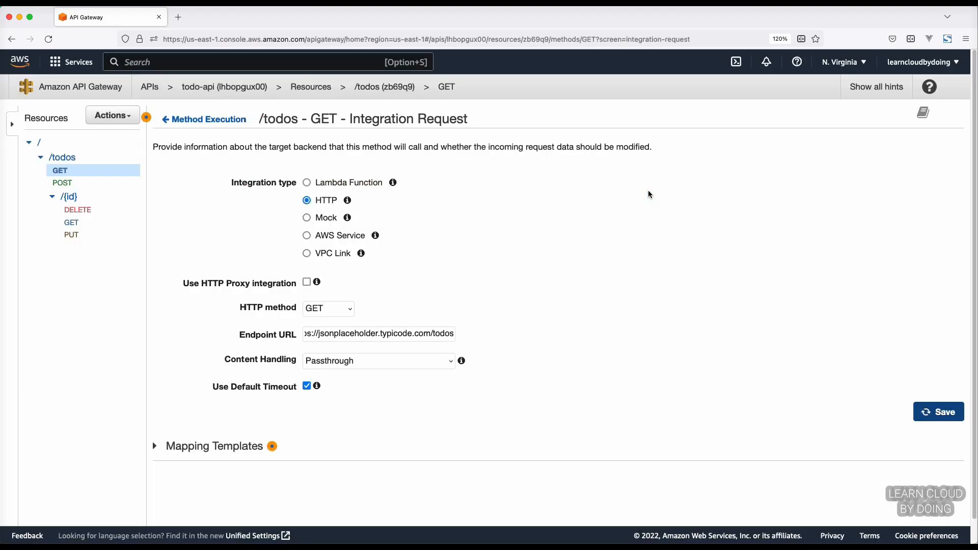
pyautogui.click(62, 182)
pyautogui.click(687, 151)
pyautogui.click(307, 200)
pyautogui.click(365, 334)
pyautogui.write('https://jsonplaceholder.typicode.com/todos')
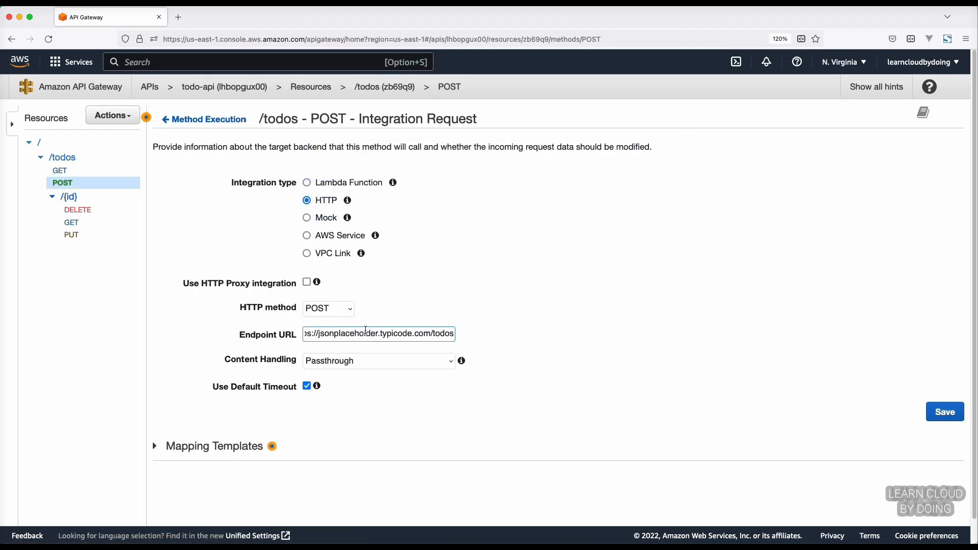
pyautogui.click(927, 416)
pyautogui.click(641, 193)
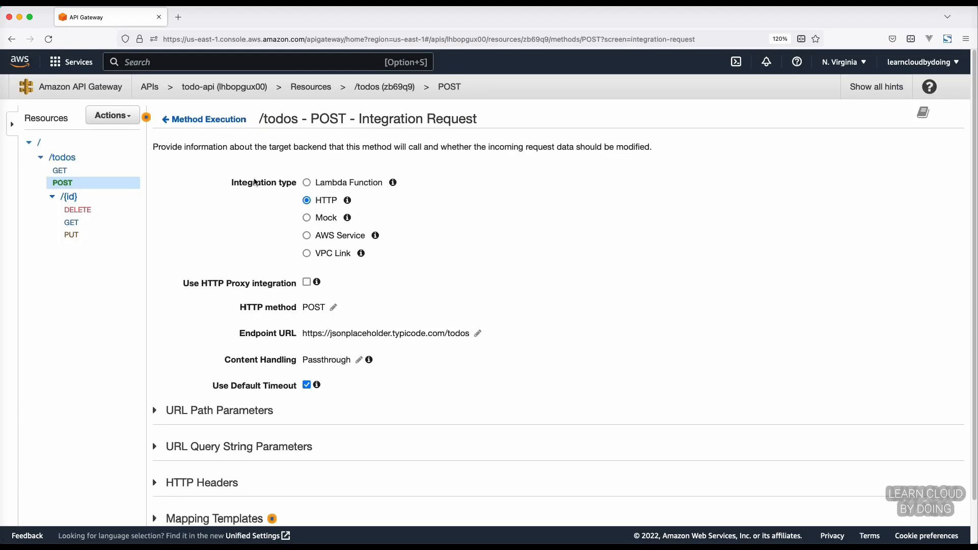
pyautogui.click(109, 211)
pyautogui.click(662, 150)
pyautogui.click(307, 201)
pyautogui.click(348, 332)
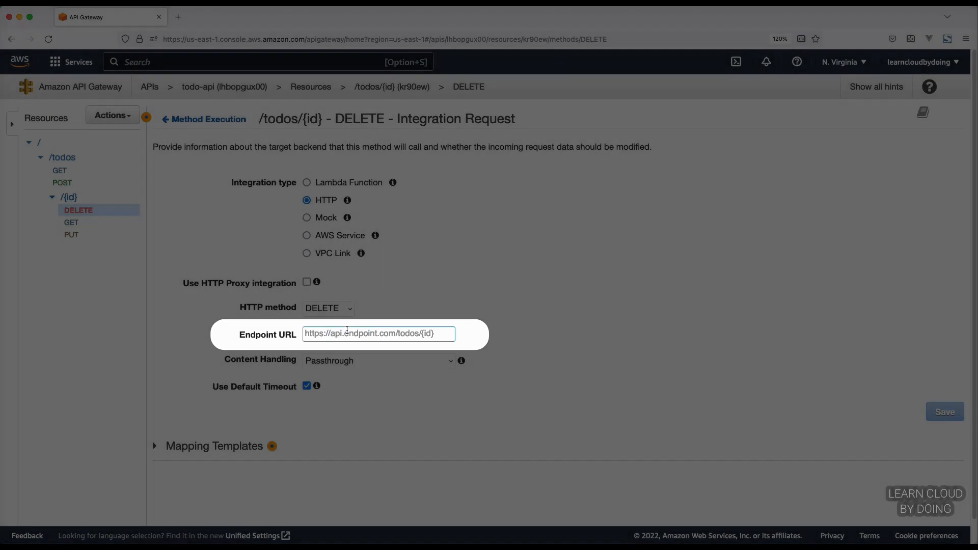
pyautogui.write('https://jsonplaceholder.typicode.com/todos')
pyautogui.write('/{id}')
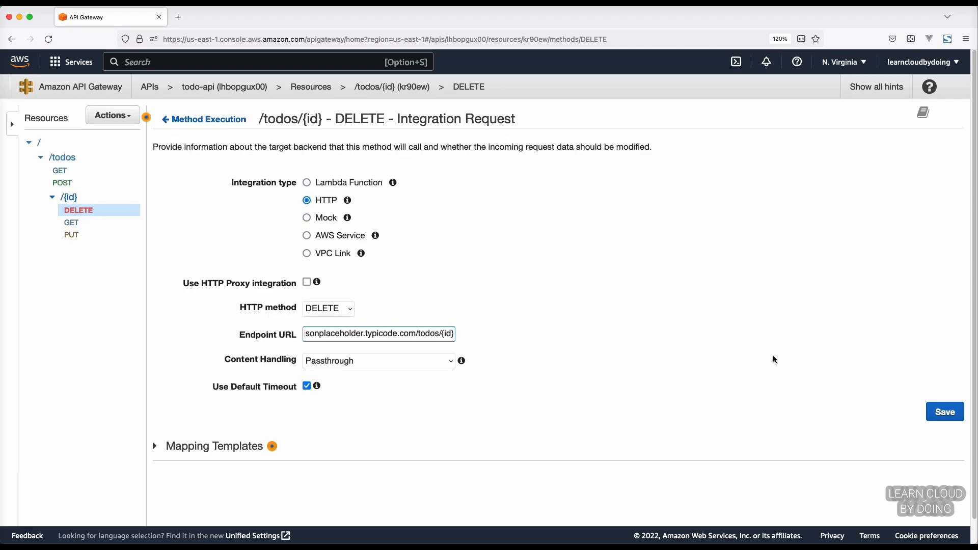
pyautogui.click(938, 412)
pyautogui.click(649, 191)
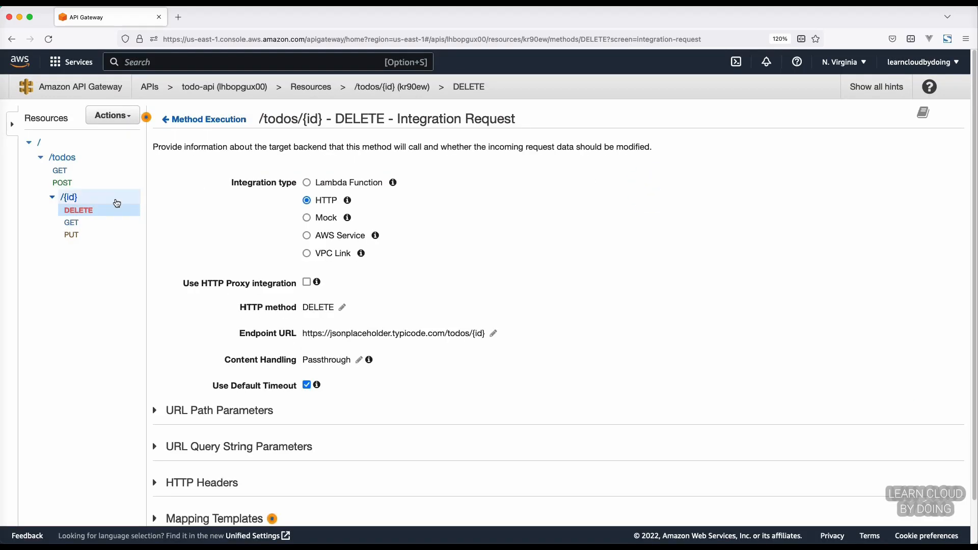
pyautogui.click(129, 222)
pyautogui.click(662, 153)
pyautogui.click(334, 200)
pyautogui.click(345, 334)
pyautogui.write('https://jsonplaceholder.typicode.com/todos')
pyautogui.write('/{id}')
pyautogui.click(939, 412)
pyautogui.click(644, 193)
pyautogui.click(71, 235)
pyautogui.click(662, 153)
pyautogui.click(307, 201)
pyautogui.click(383, 332)
pyautogui.write('https://jsonplaceholder.typicode.com/todos')
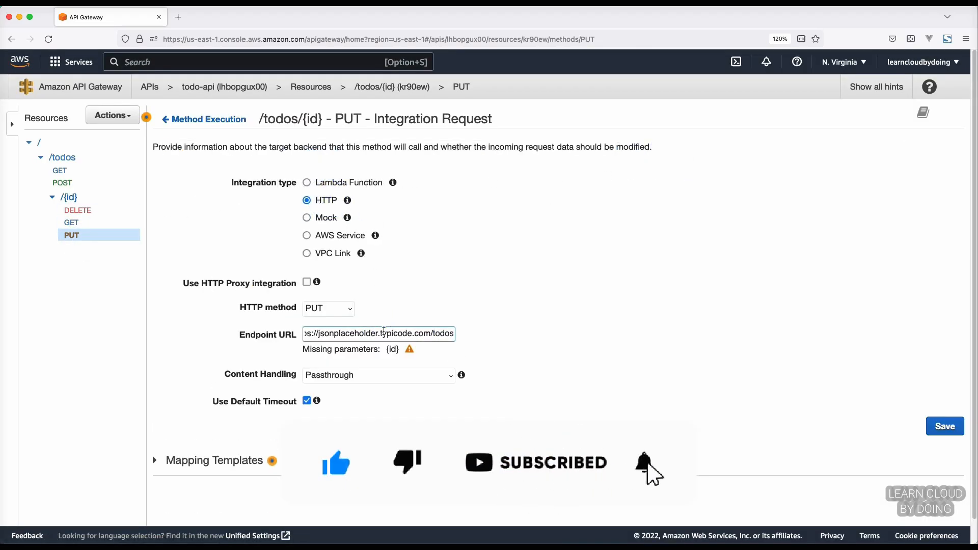
pyautogui.write('/{id}')
pyautogui.click(946, 412)
pyautogui.click(651, 194)
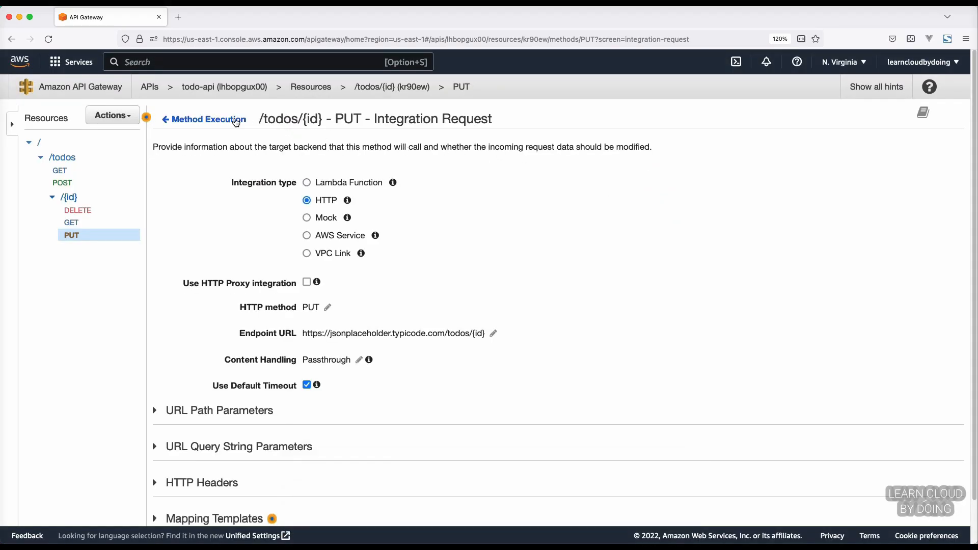
pyautogui.click(229, 119)
# Test the /todos GET method without query strings or headers and review its response body
pyautogui.click(111, 175)
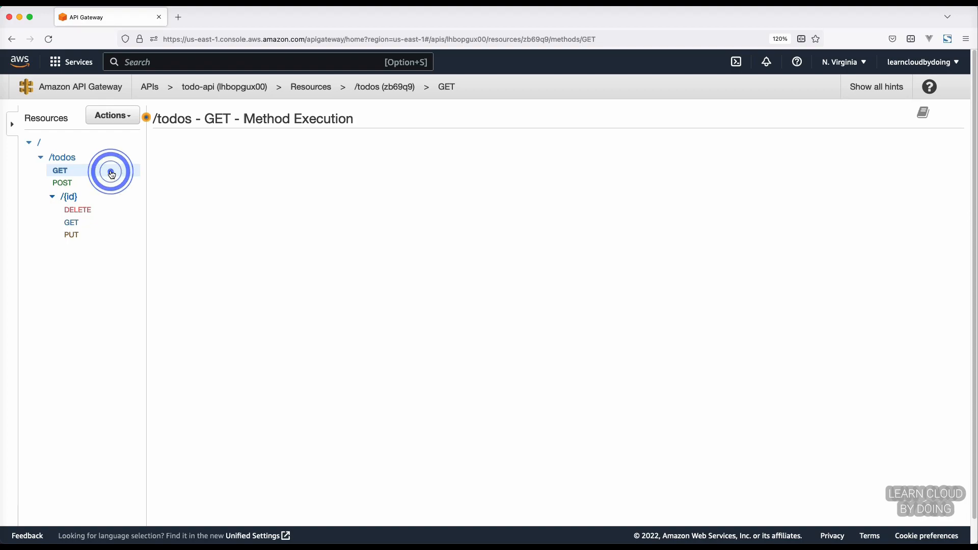
pyautogui.click(186, 178)
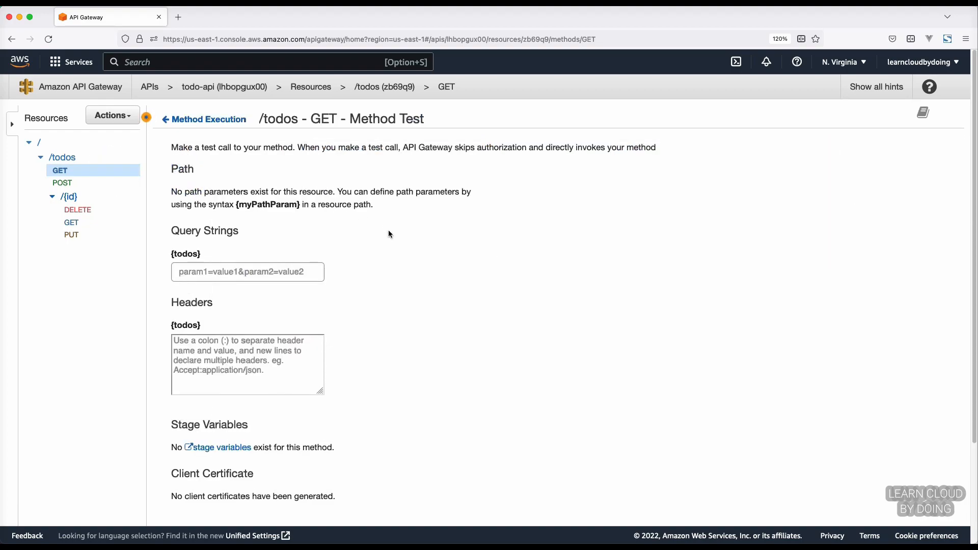
pyautogui.scroll(-5, 388, 231)
pyautogui.click(448, 450)
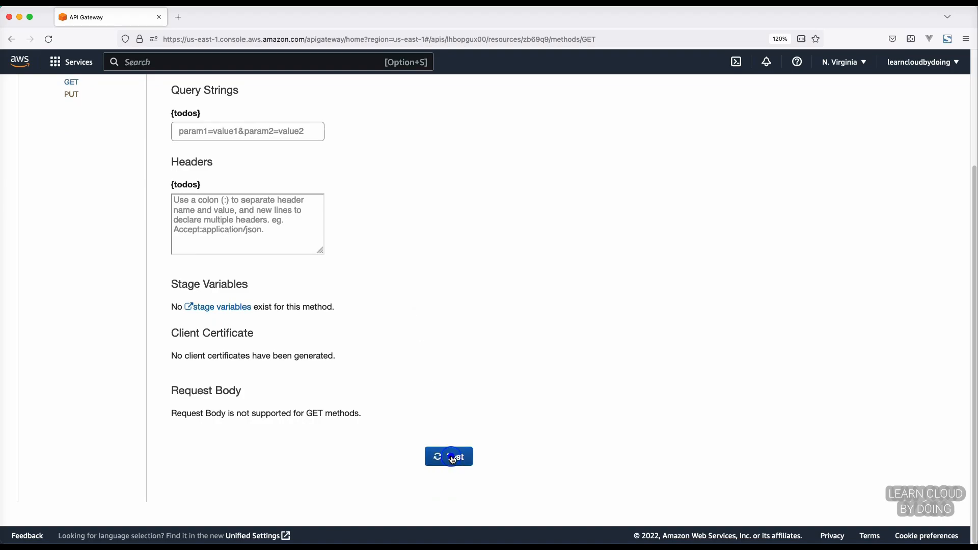
pyautogui.scroll(-7, 763, 442)
pyautogui.scroll(-20, 762, 447)
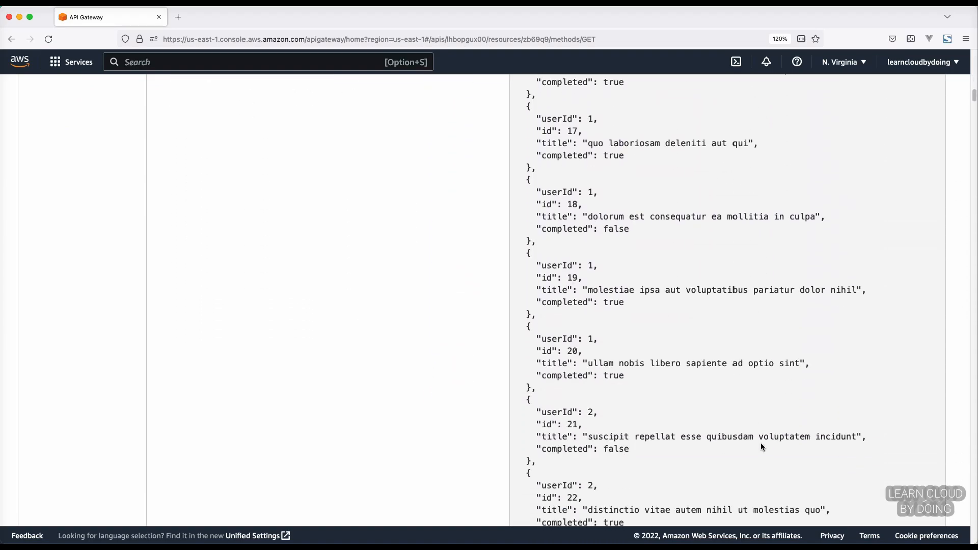
pyautogui.moveTo(974, 96); pyautogui.dragTo(975, 54)
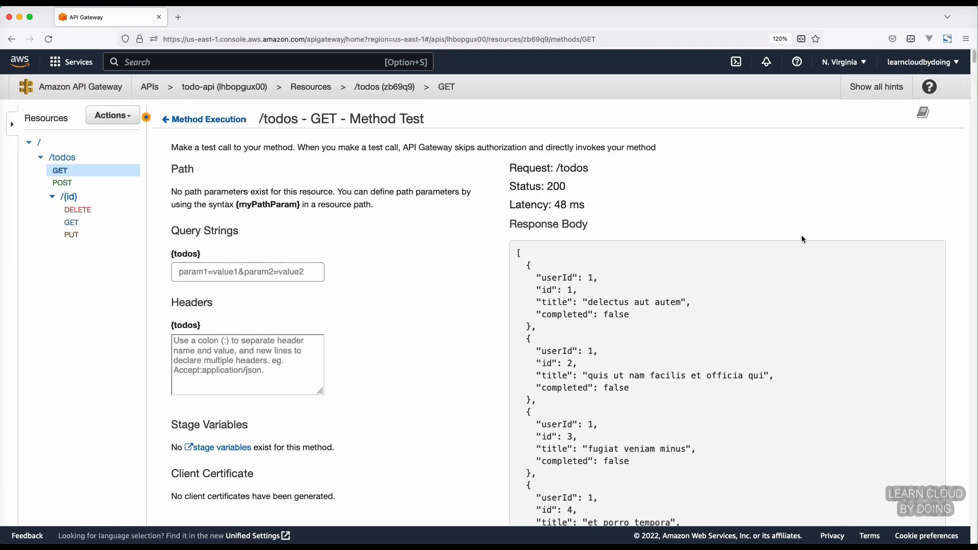
# Deploy the API to the production (Canary Enabled) stage without a description and open the stage's deployment history
pyautogui.click(124, 122)
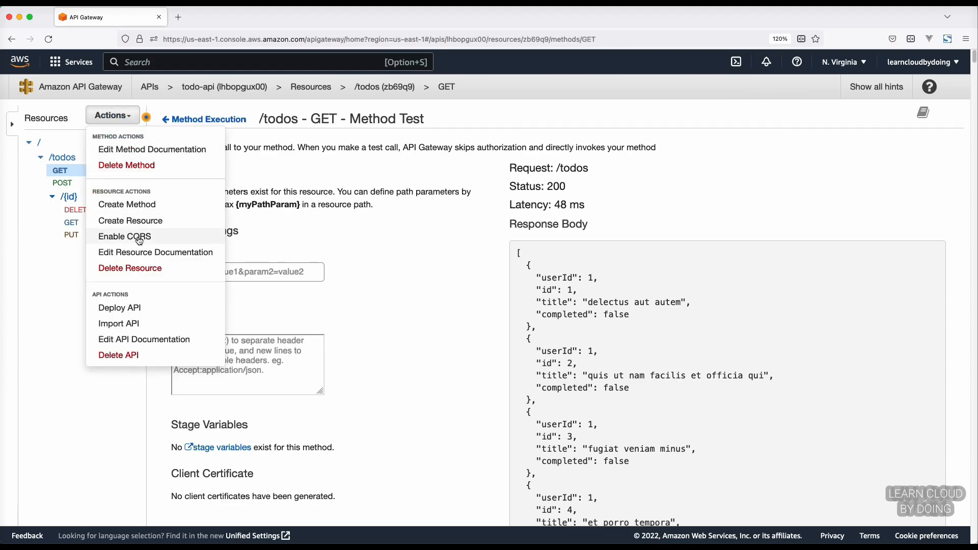
pyautogui.click(138, 309)
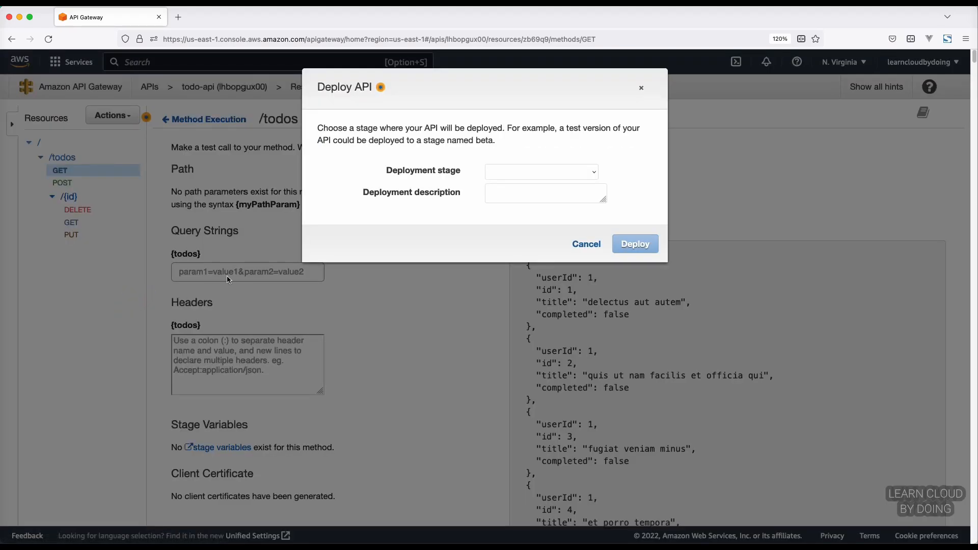
pyautogui.click(514, 173)
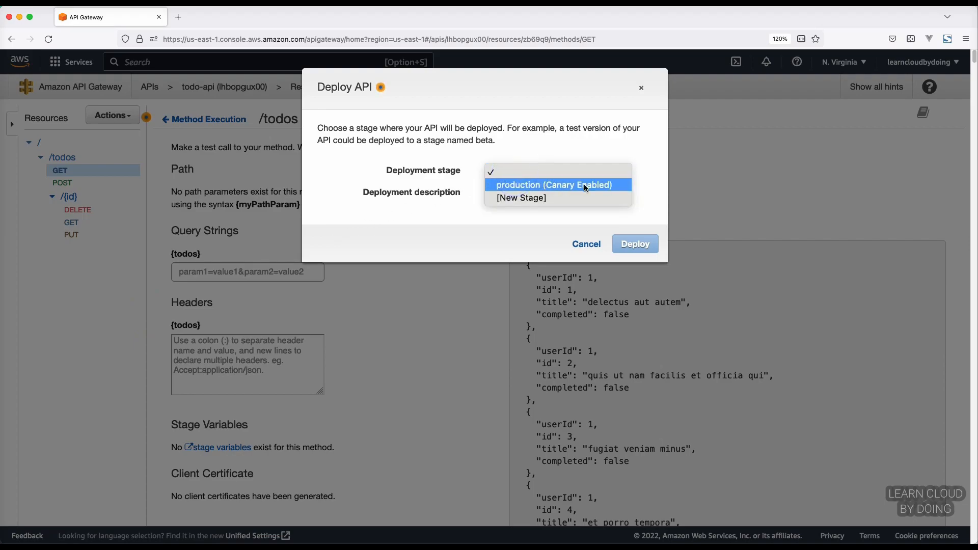
pyautogui.click(618, 189)
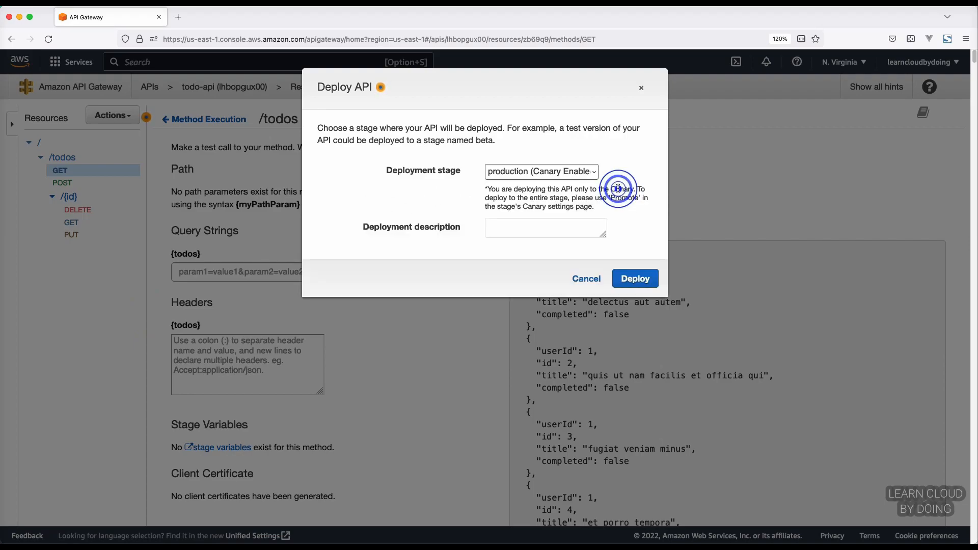
pyautogui.click(641, 280)
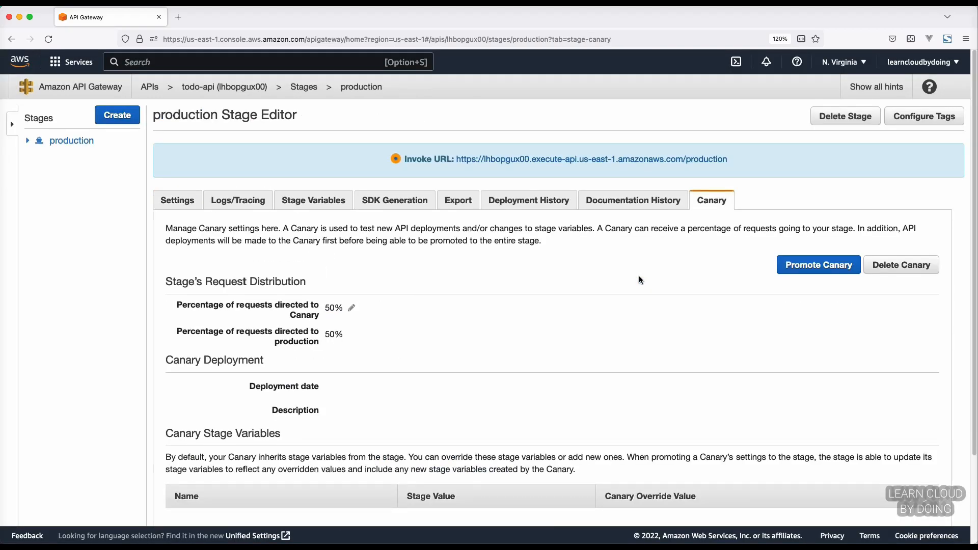
pyautogui.click(539, 201)
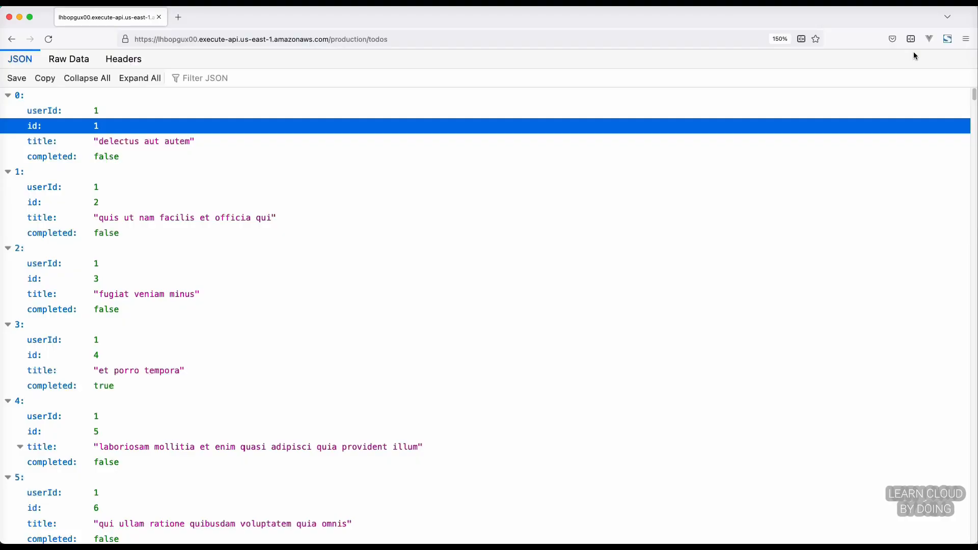
# Reload the production /todos endpoint repeatedly to compare the responses served by the canary and the production deployment
pyautogui.click(913, 50)
pyautogui.click(49, 40)
pyautogui.click(49, 40)
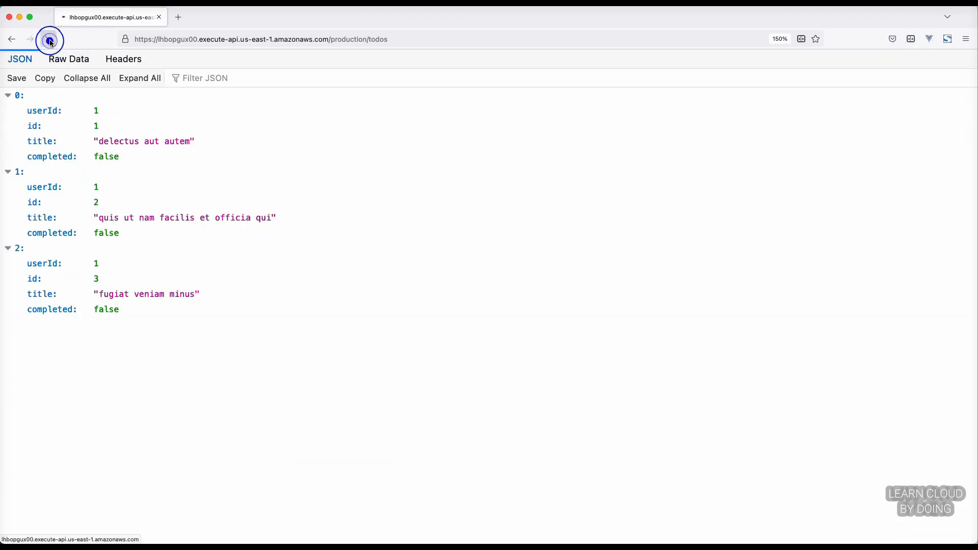
pyautogui.click(49, 39)
pyautogui.click(49, 40)
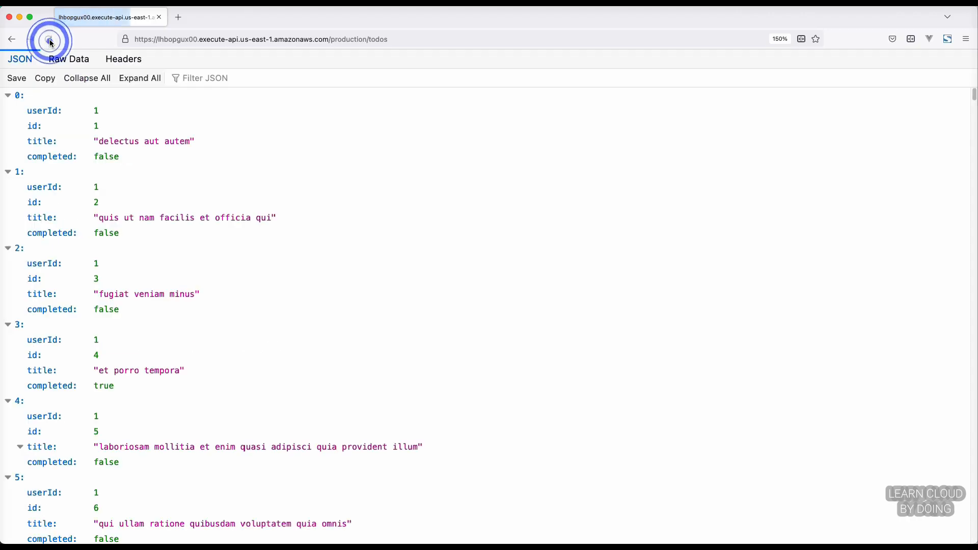
pyautogui.click(49, 39)
pyautogui.click(49, 39)
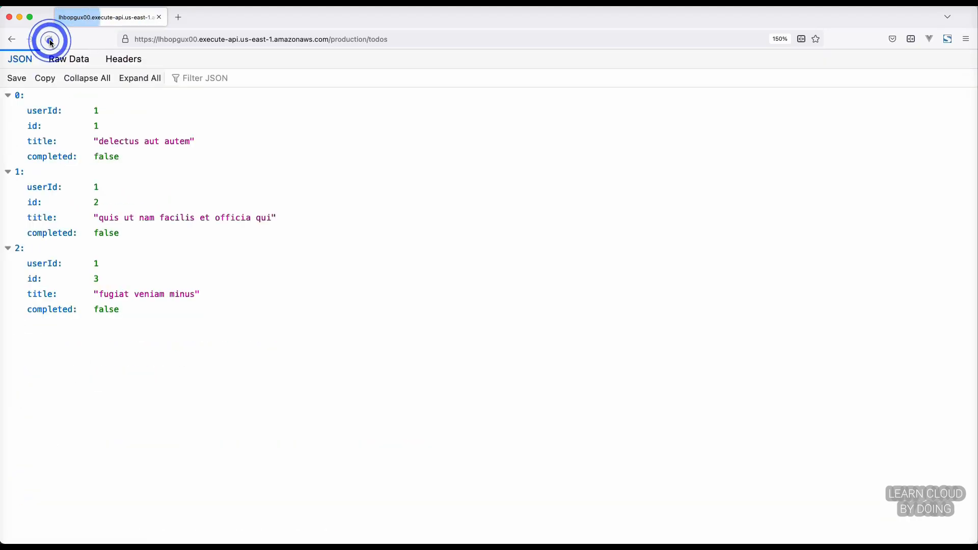
pyautogui.click(49, 40)
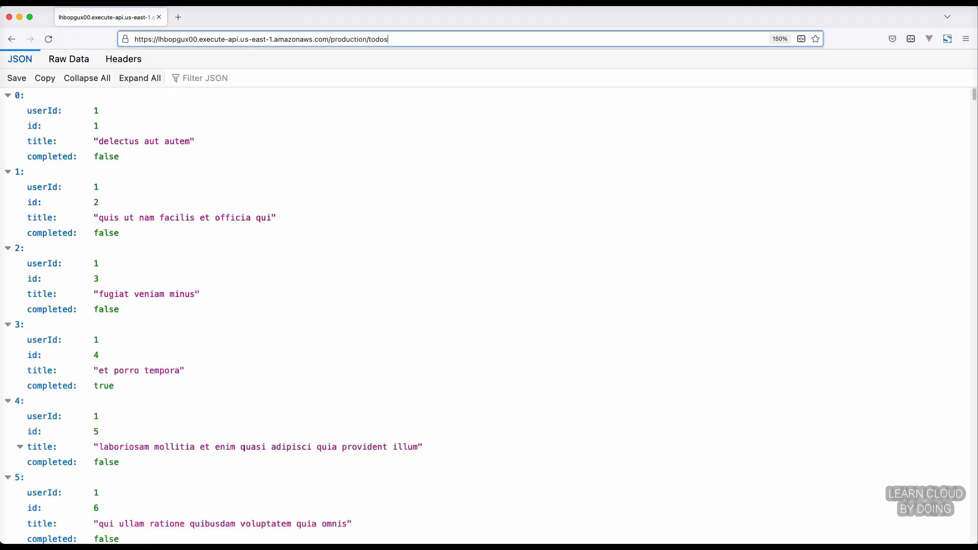
# Request /todos/100 from the production endpoint and reload it several times to compare the canary and production responses
pyautogui.write('/1')
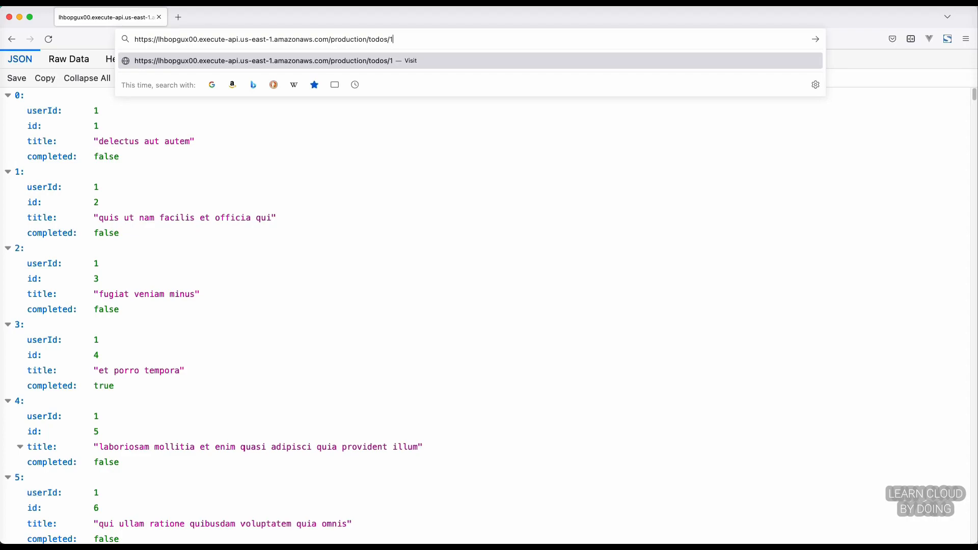
pyautogui.write('00')
pyautogui.press('Return')
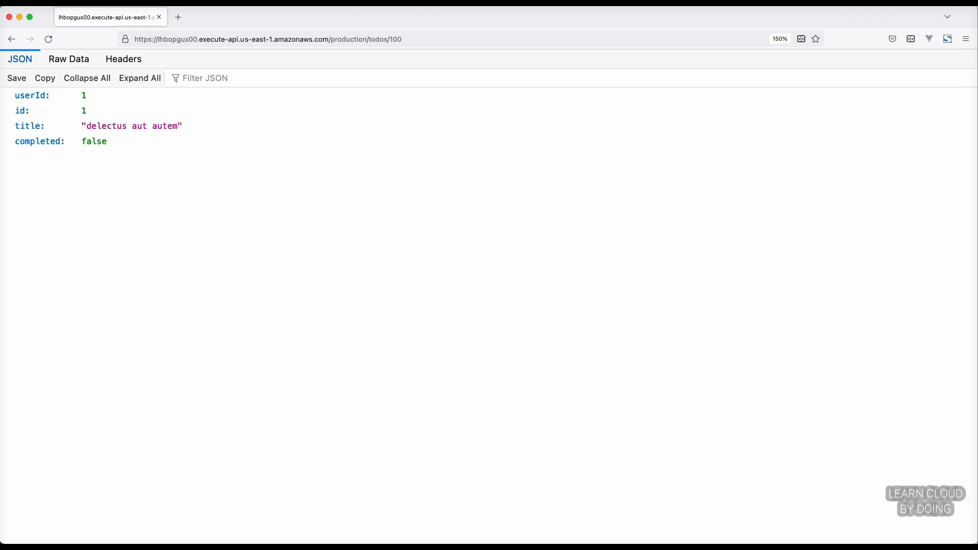
pyautogui.click(55, 40)
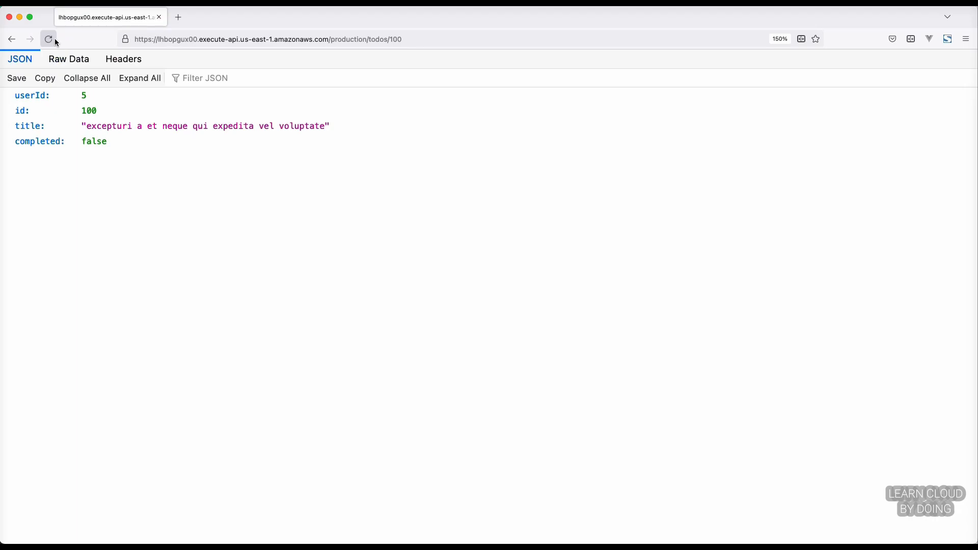
pyautogui.click(48, 39)
pyautogui.click(49, 39)
pyautogui.click(55, 41)
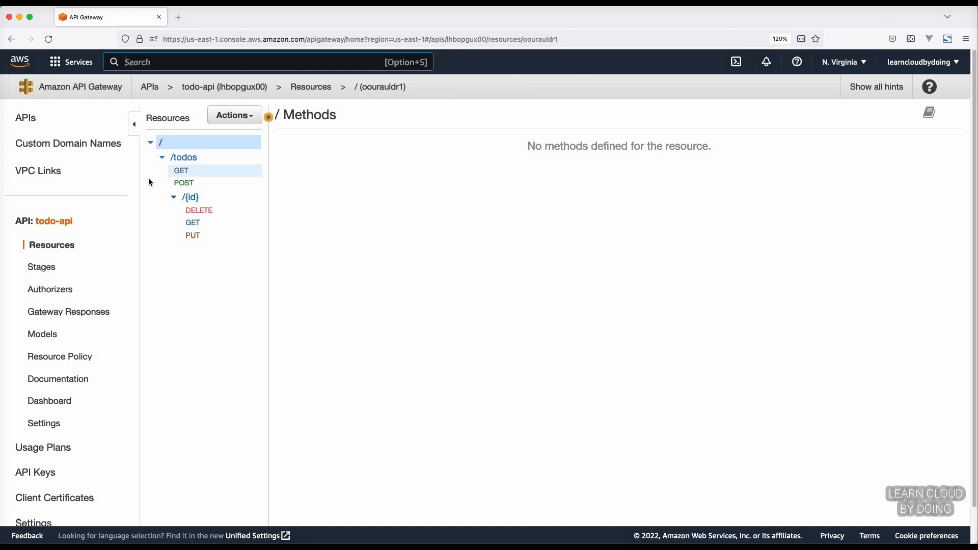
# Promote the production stage's canary, updating deployment and stage variables and setting the canary percentage to 0.0%, and check the deployment history
pyautogui.click(37, 269)
pyautogui.click(188, 143)
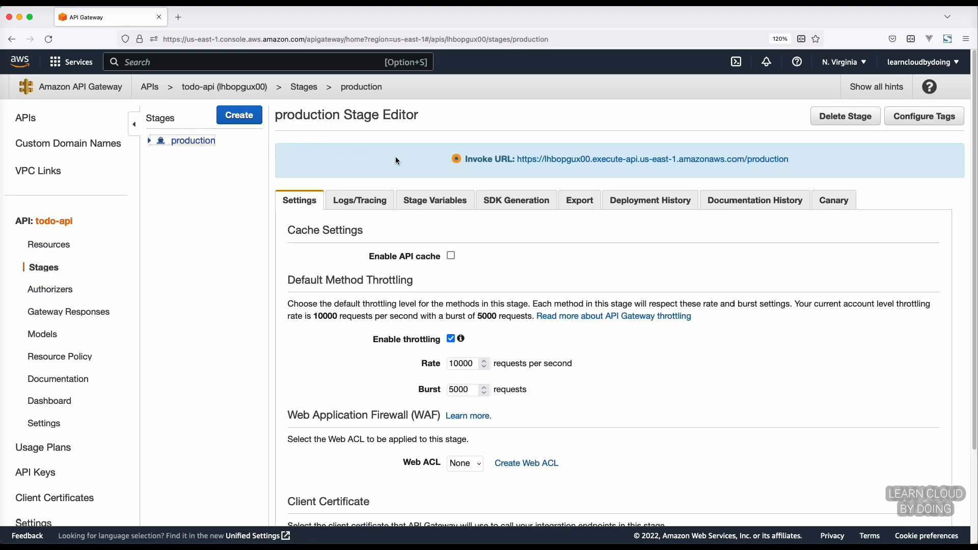
pyautogui.click(846, 198)
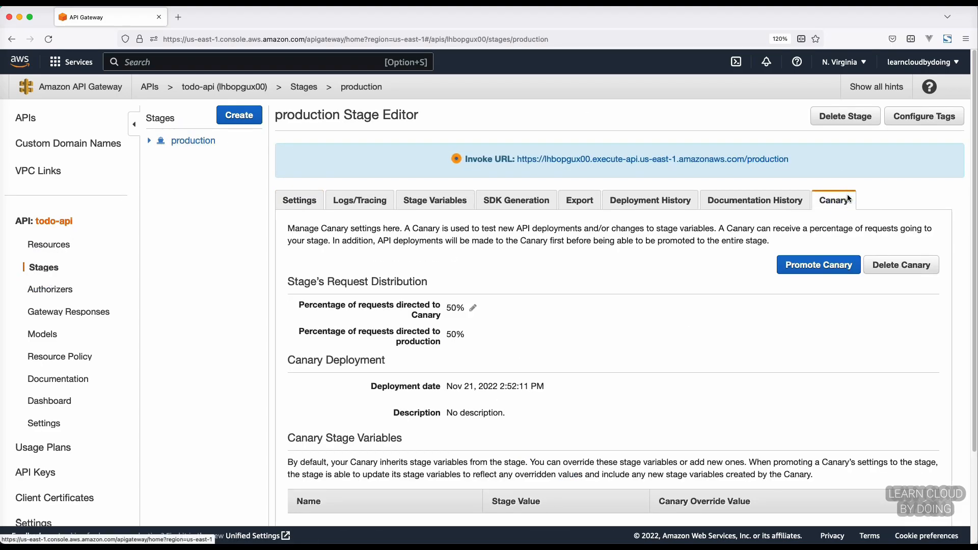
pyautogui.click(825, 265)
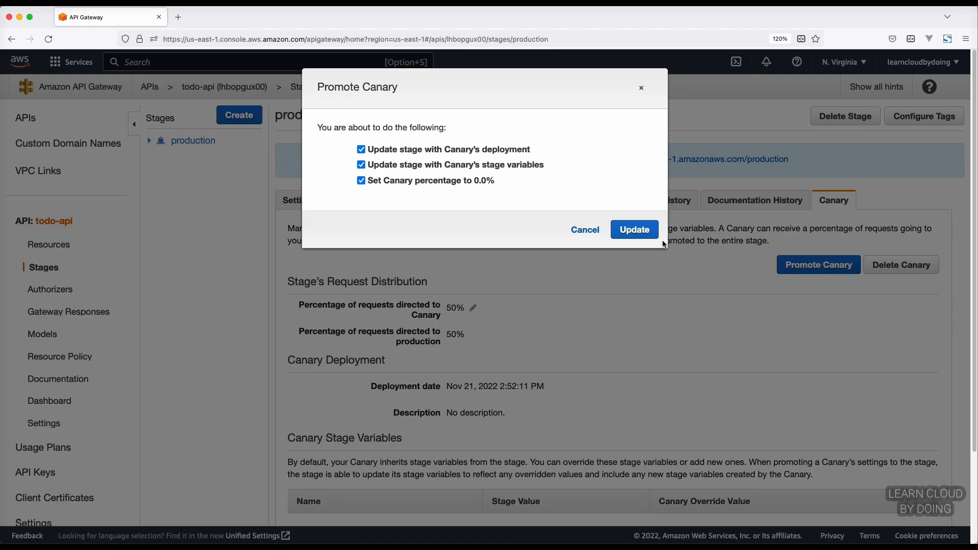
pyautogui.click(636, 230)
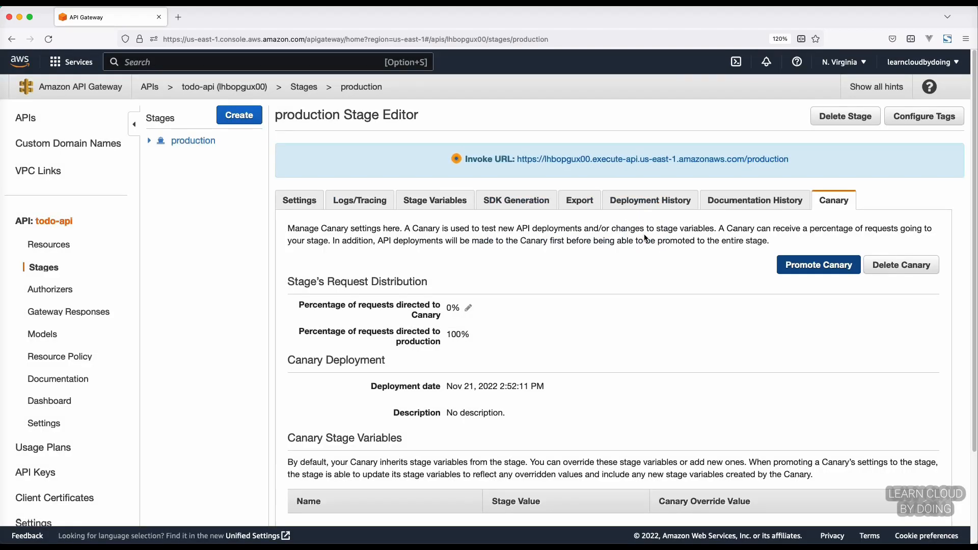
pyautogui.click(639, 207)
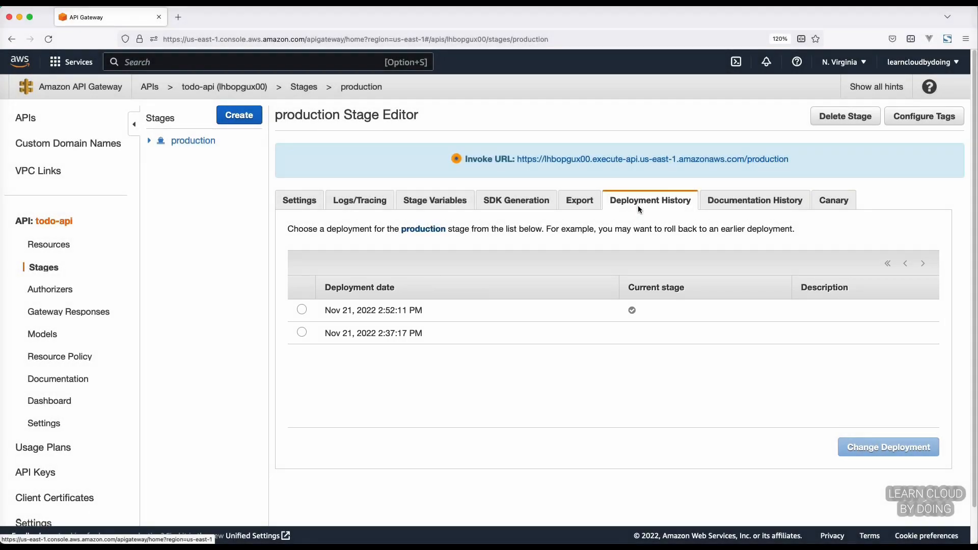
pyautogui.press('super+t')
pyautogui.write('https://lhbopgux00.execute-api.us-east-1.amazonaws.com/production')
pyautogui.write('/todos')
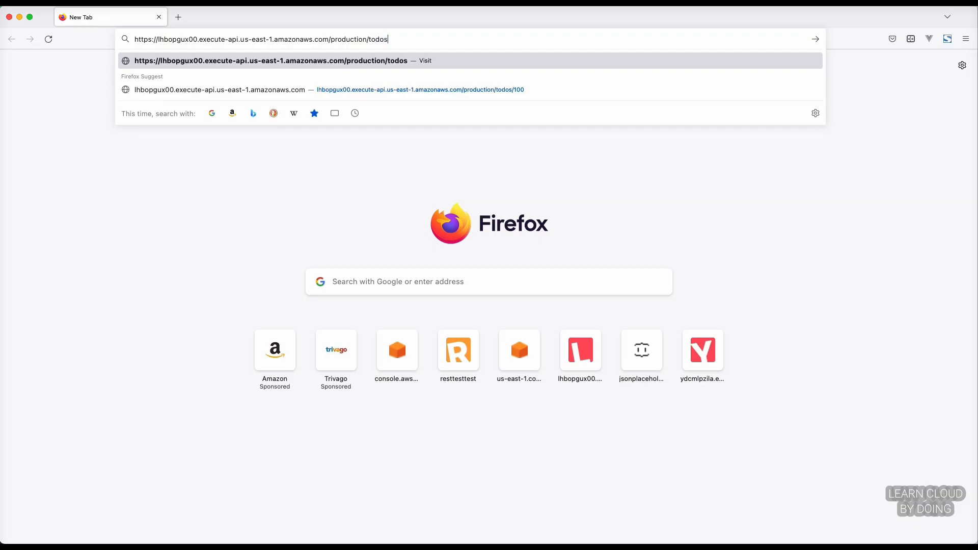
pyautogui.press('Return')
pyautogui.click(49, 41)
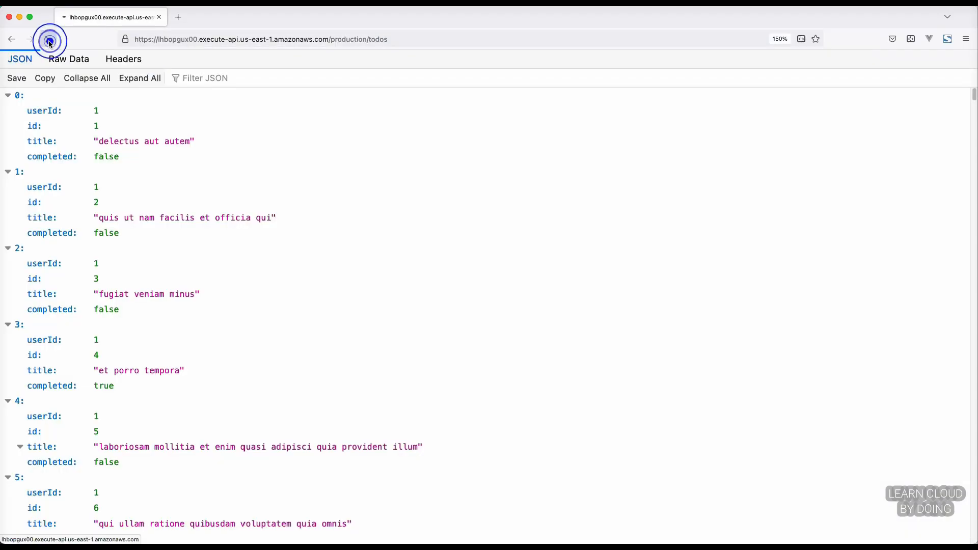
pyautogui.click(49, 41)
pyautogui.click(49, 41)
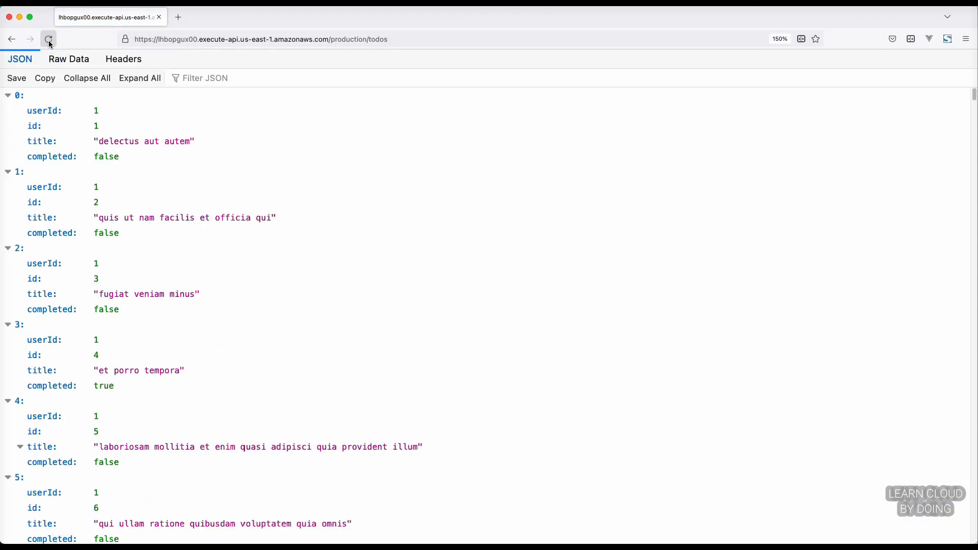
pyautogui.click(49, 41)
pyautogui.click(49, 41)
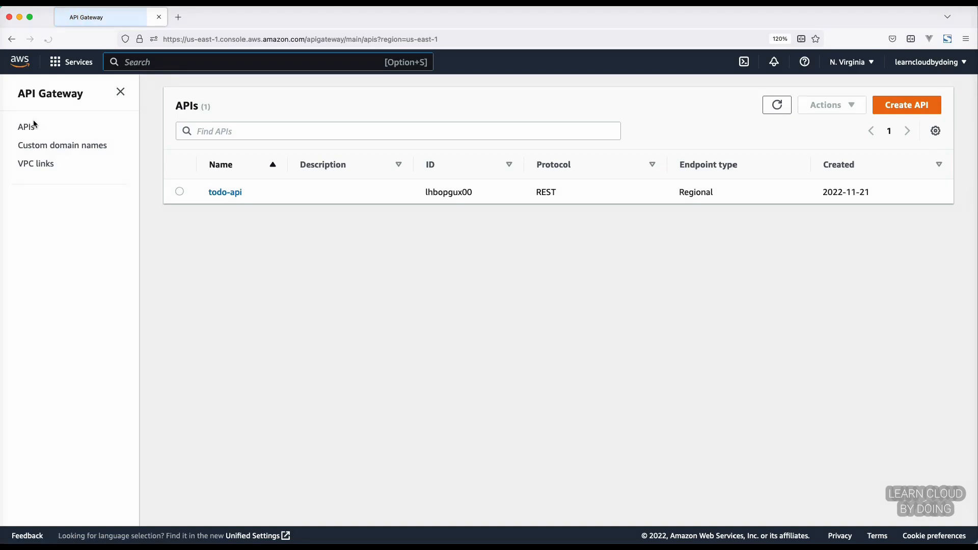
# Permanently delete the todo-api API from the API list
pyautogui.click(179, 192)
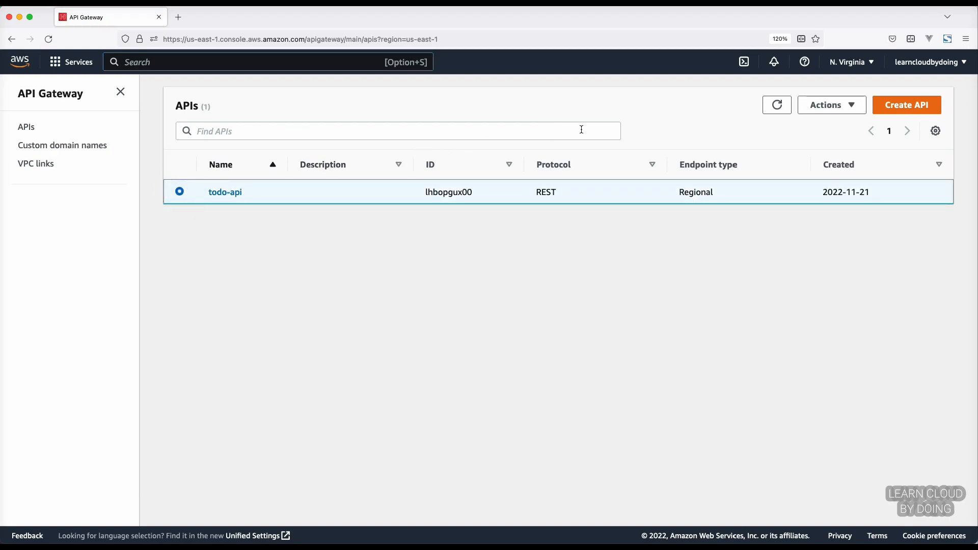
pyautogui.click(838, 104)
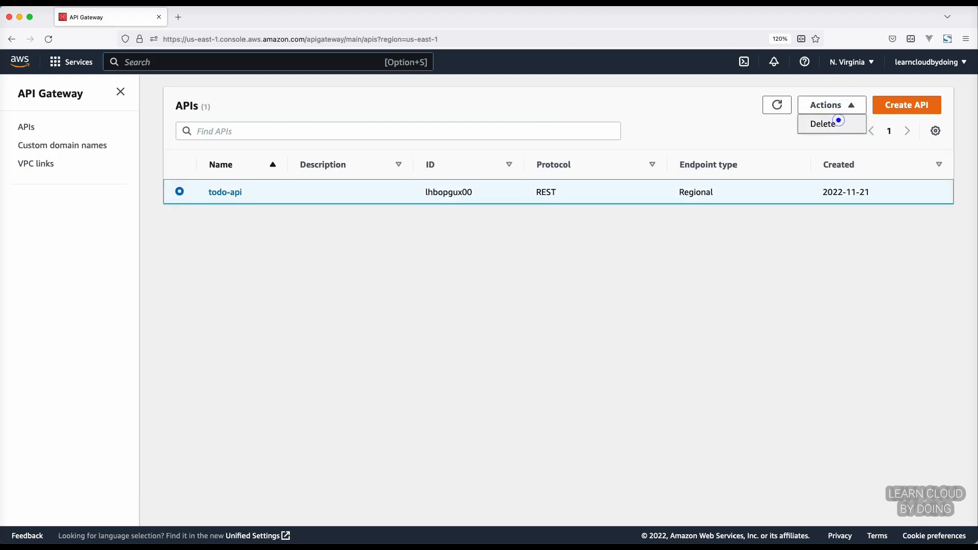
pyautogui.click(836, 124)
pyautogui.click(635, 344)
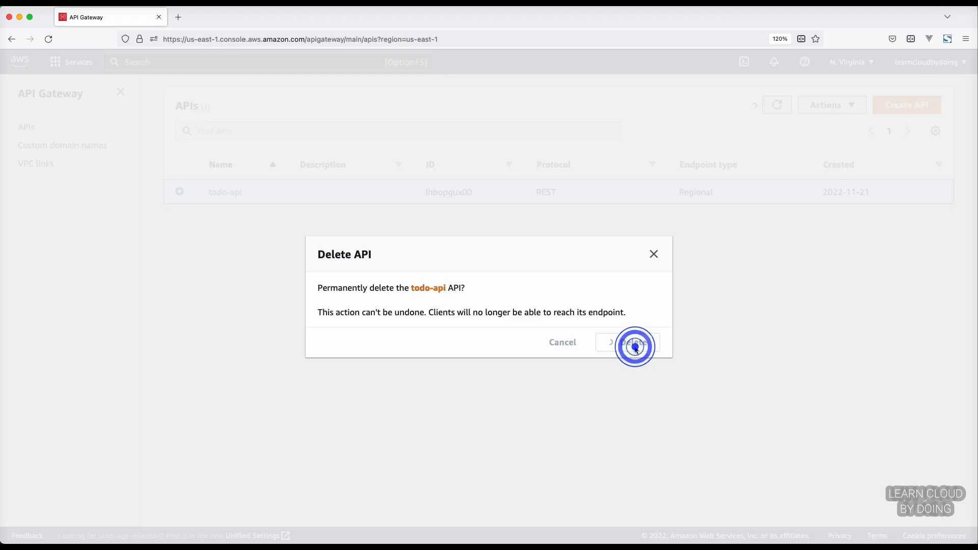